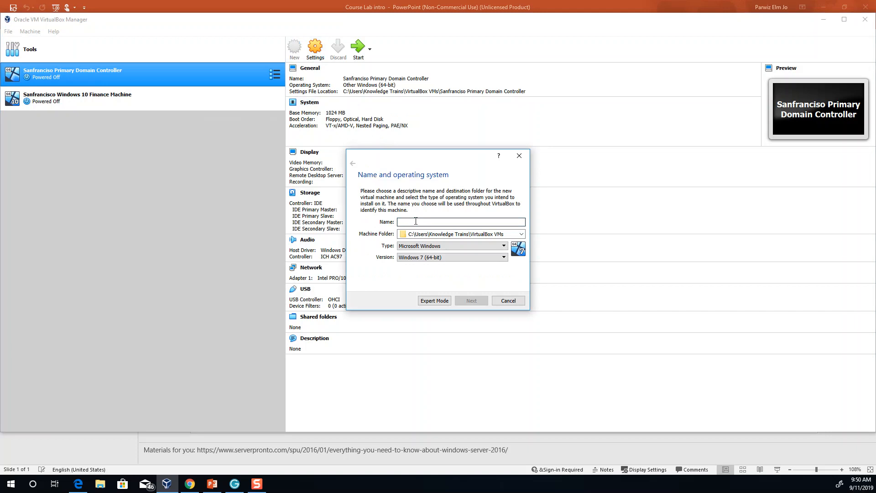
Name the new virtual machine "Sanfrancisco Addtional Domain Controller" and set its type to Microsoft Windows, version Other Windows (64-bit)
type("Sanfrancisco Addtional Doma")
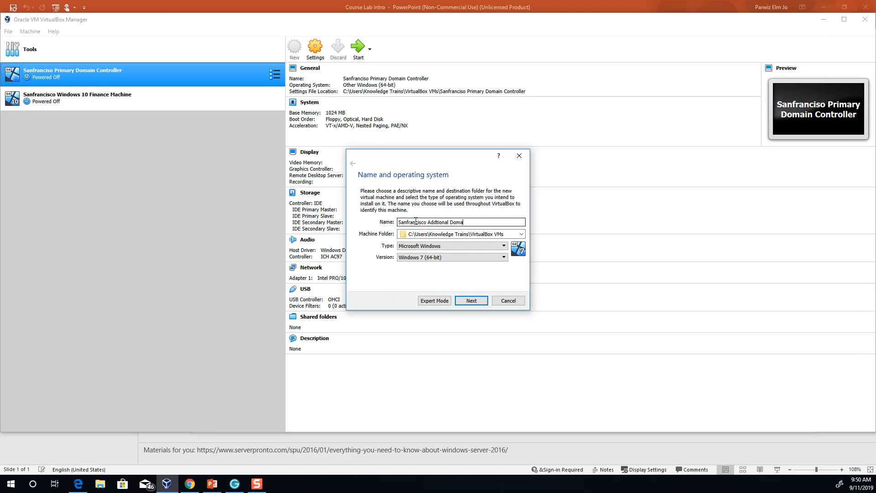
type("roller")
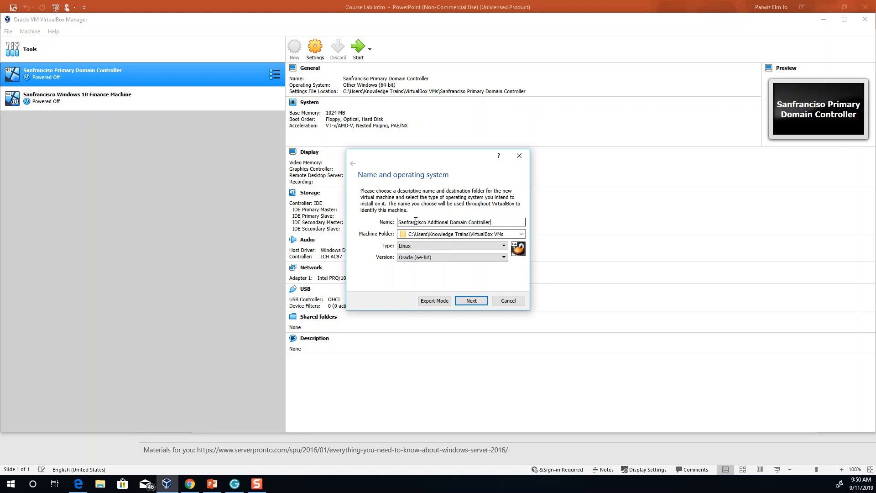
left_click(433, 245)
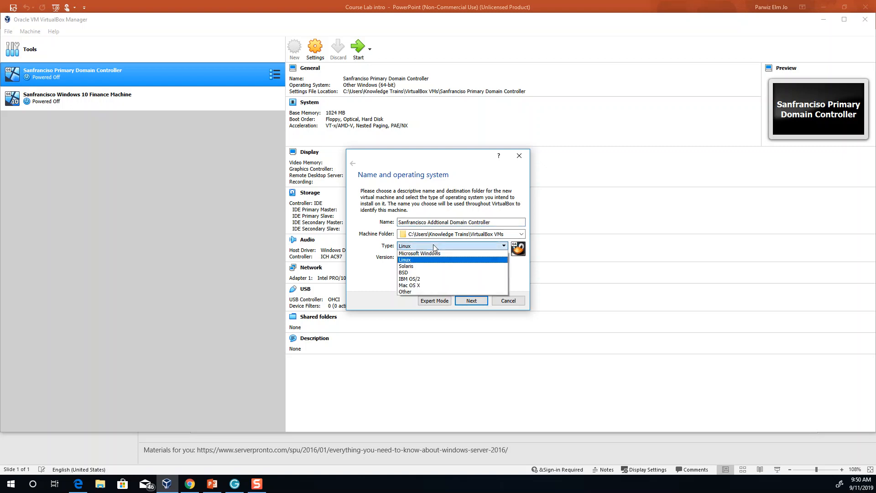
left_click(418, 254)
left_click(423, 258)
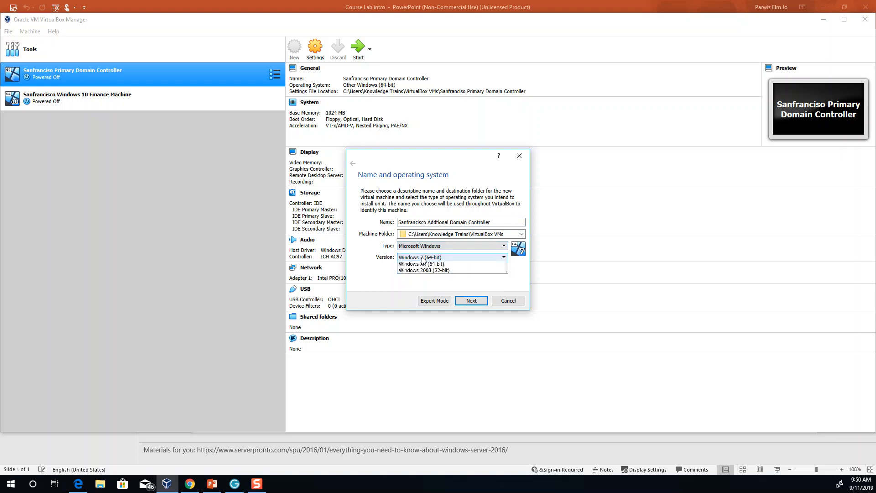
scroll(430, 305, "down", 4)
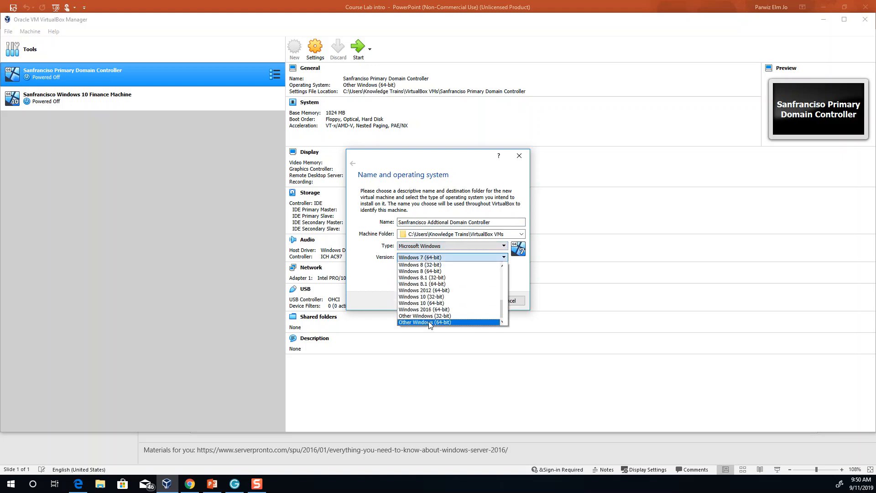
left_click(429, 322)
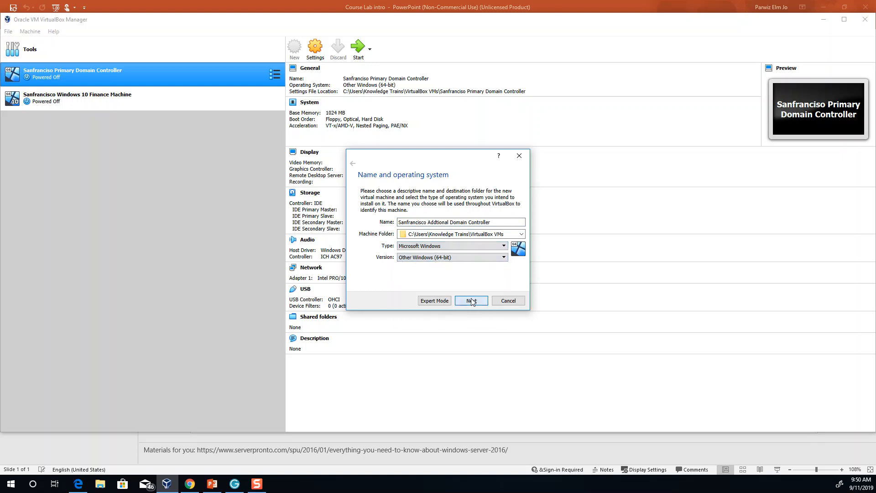
left_click(472, 302)
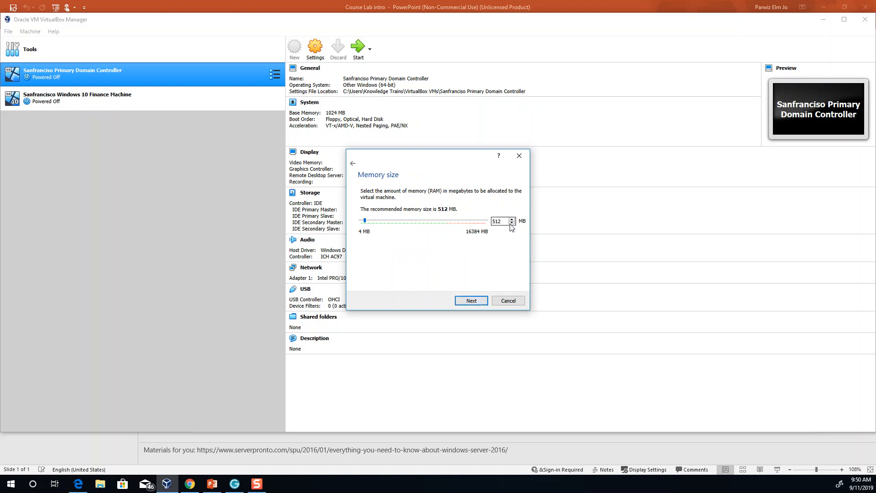
Allocate 1024 MB of memory to the virtual machine and choose to create a virtual hard disk now
left_click_drag(505, 220, 483, 220)
type("1024")
left_click(475, 308)
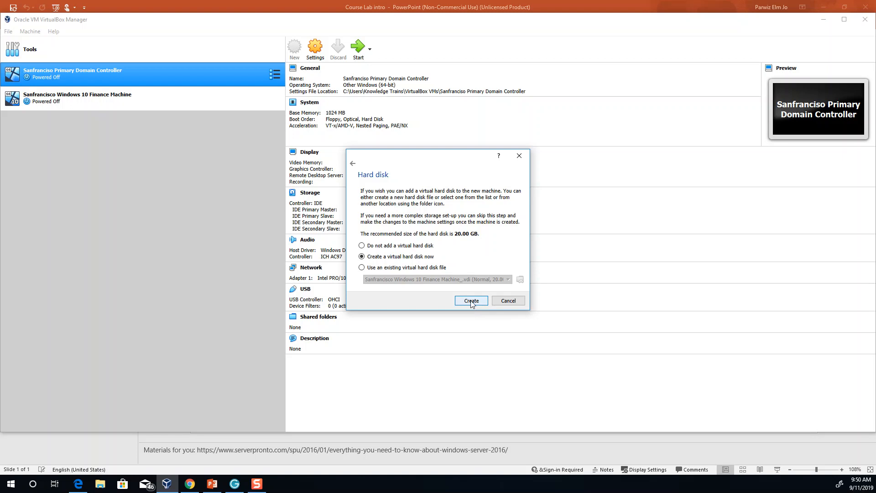
left_click(469, 299)
left_click(472, 301)
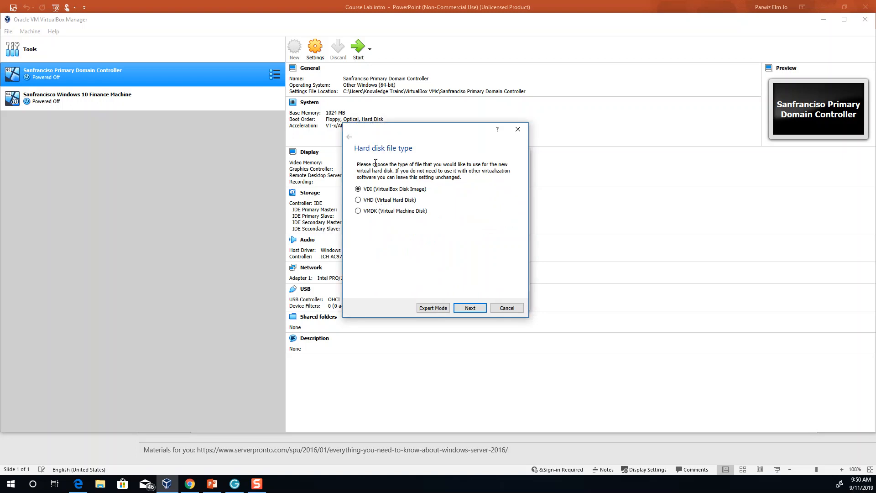
Create the hard disk as a dynamically allocated VDI with a size of 10 GB
left_click(463, 310)
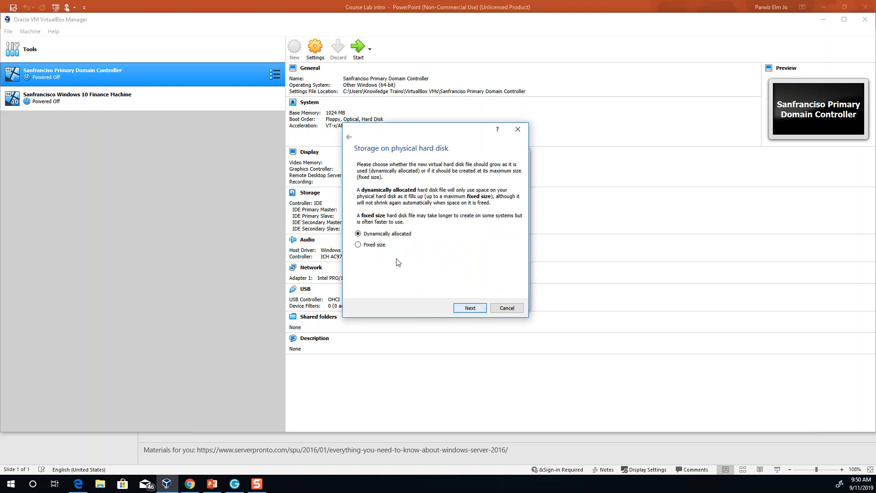
left_click(469, 308)
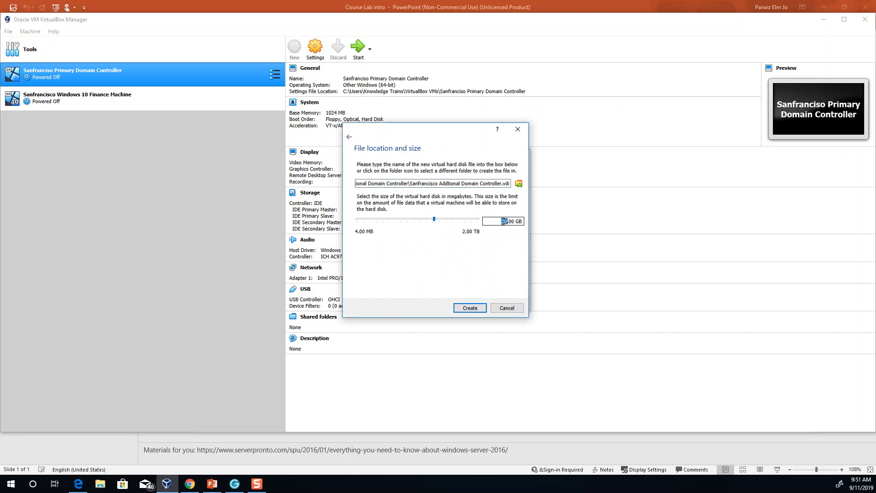
type("1")
left_click(472, 309)
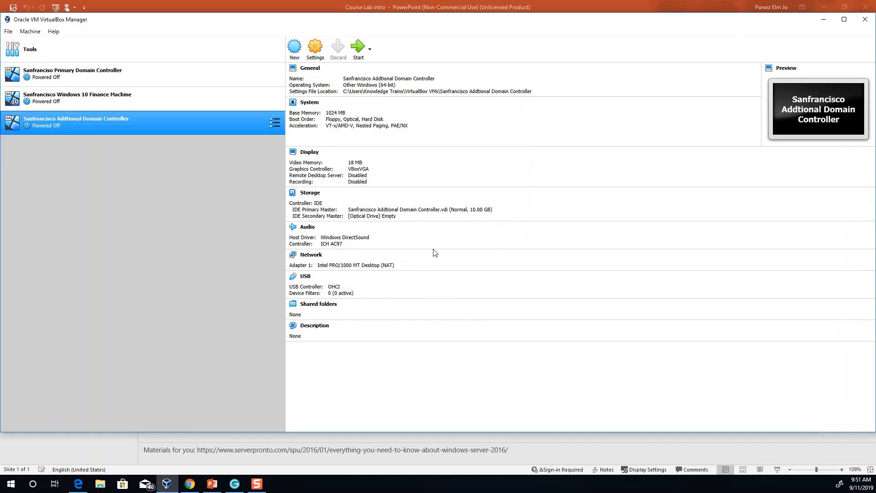
Remove the empty optical drive from the storage settings of the Sanfrancisco Addtional Domain Controller machine
left_click(313, 53)
left_click(319, 179)
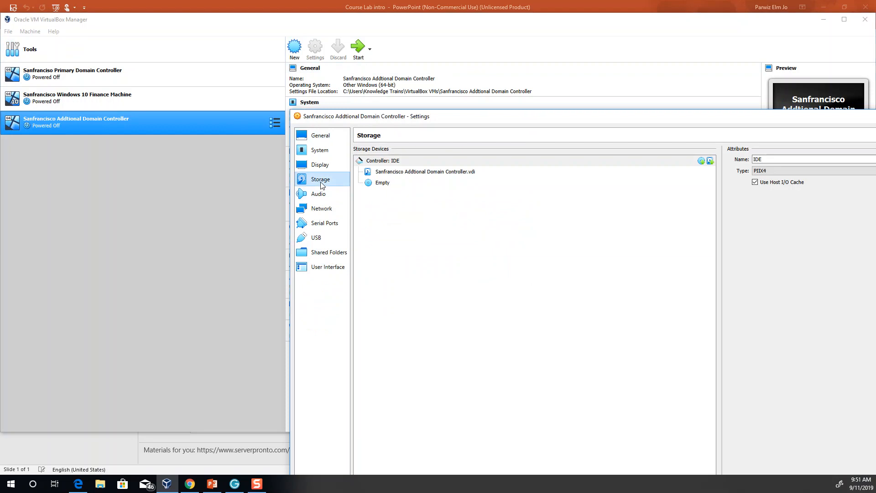
left_click_drag(442, 116, 310, 53)
left_click(455, 119)
left_click_drag(400, 55, 398, 75)
left_click_drag(158, 68, 423, 206)
left_click_drag(511, 212, 178, 49)
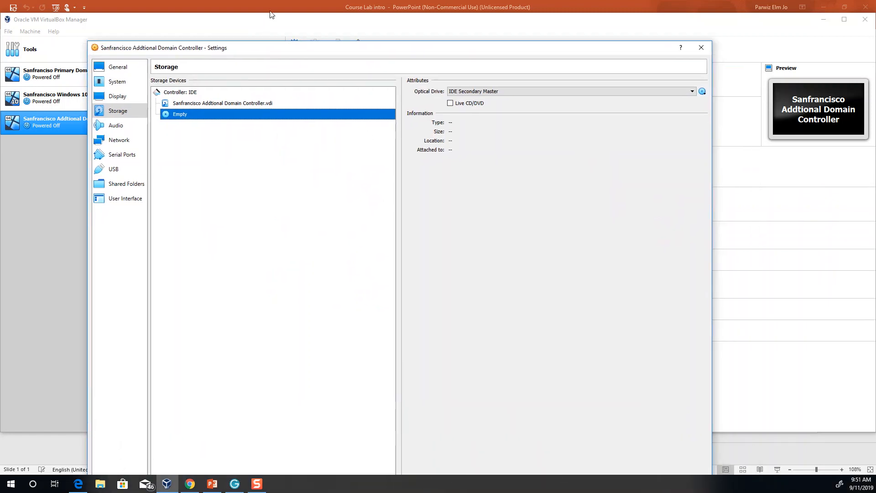
left_click_drag(286, 42, 332, 33)
left_click(423, 335)
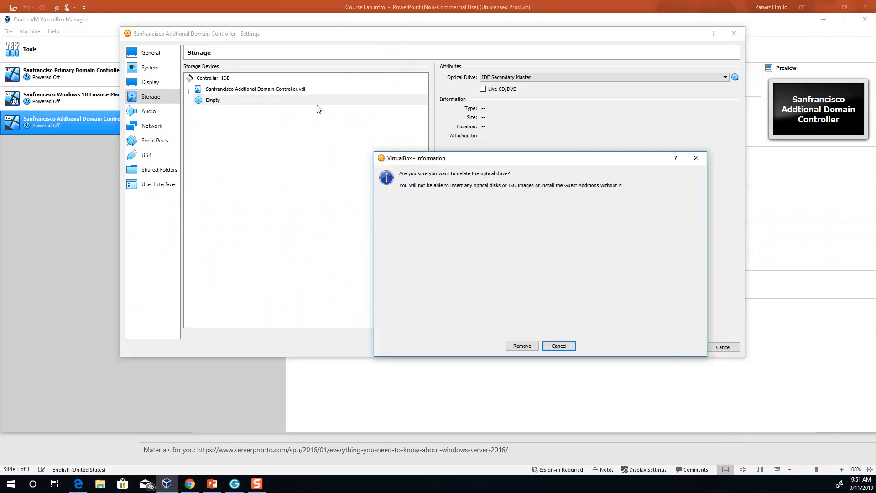
left_click(520, 345)
Add an optical drive with the 17763.379 SERVER_EVAL x64 ISO to the IDE controller and save the settings
left_click(350, 77)
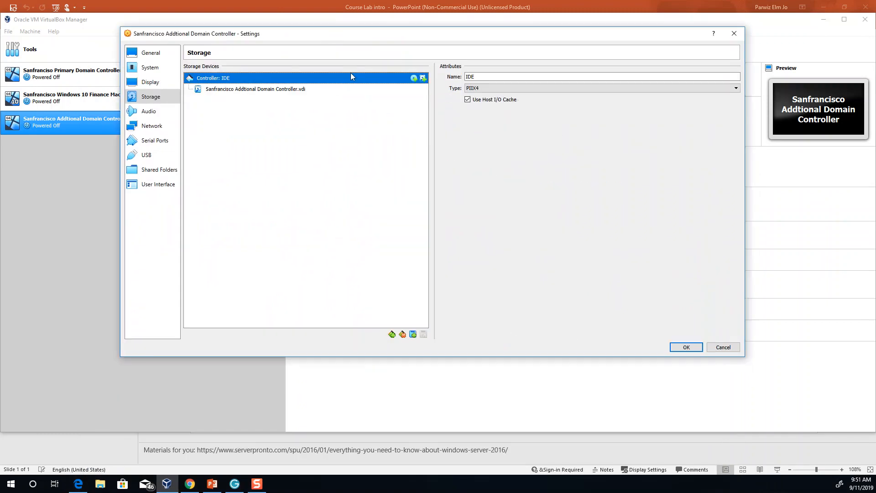
left_click(414, 79)
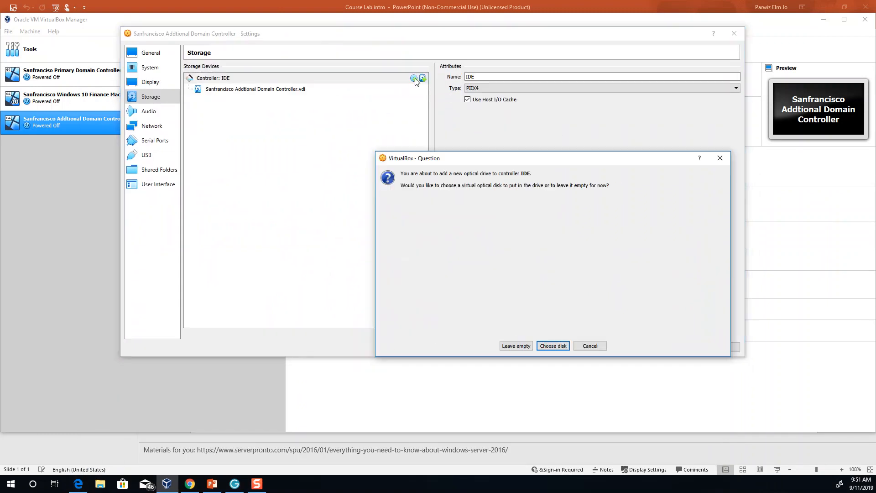
left_click(547, 346)
left_click(366, 174)
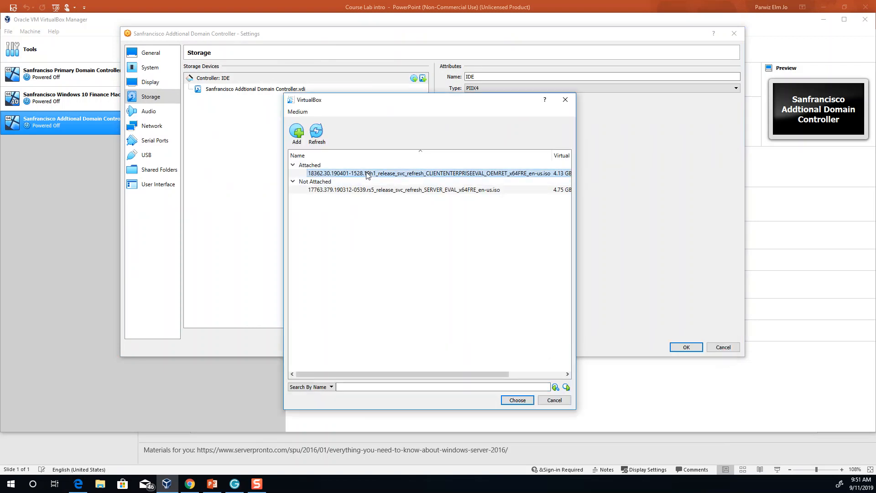
left_click(411, 190)
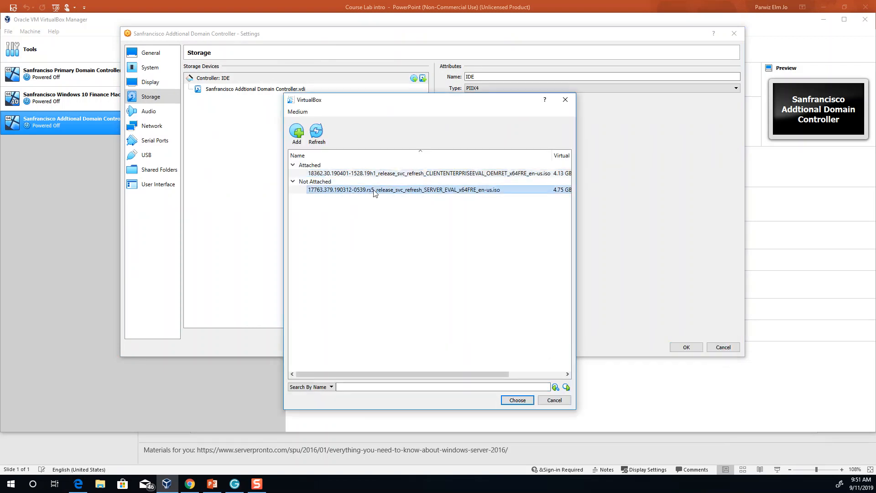
left_click(517, 400)
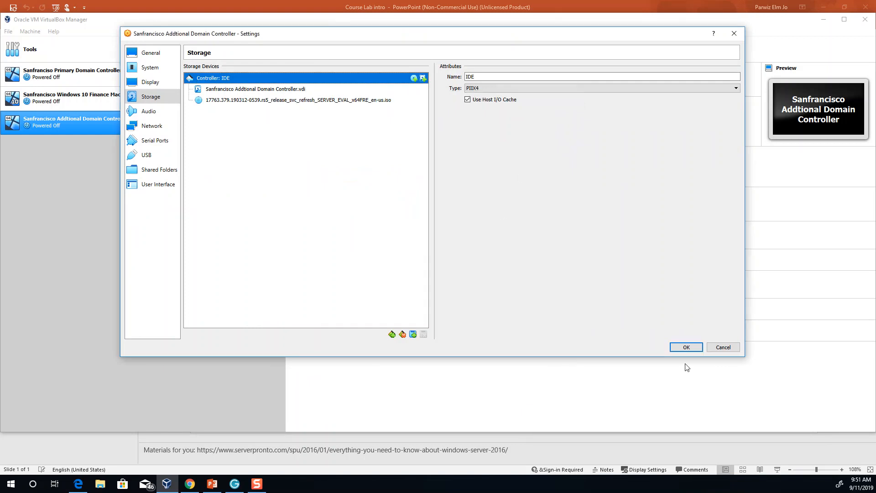
left_click(685, 348)
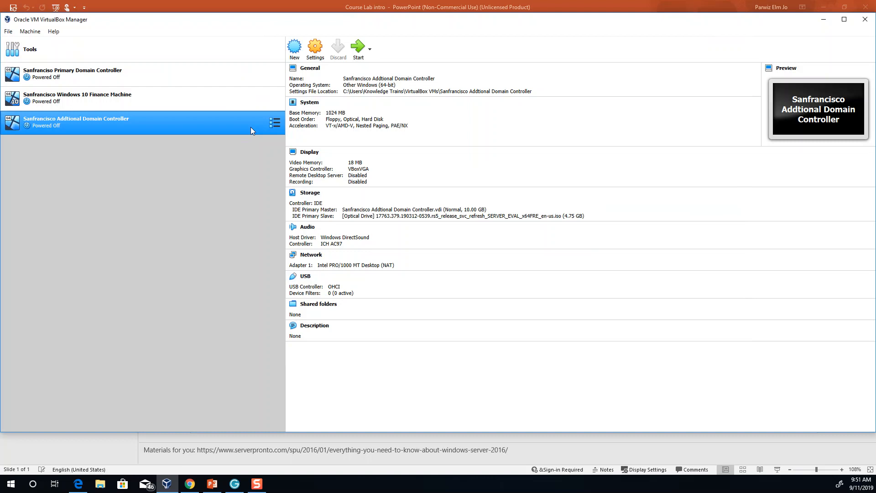
Start the virtual machine and launch the Windows Server 2019 installation with English (United States) and the US keyboard
left_click(358, 47)
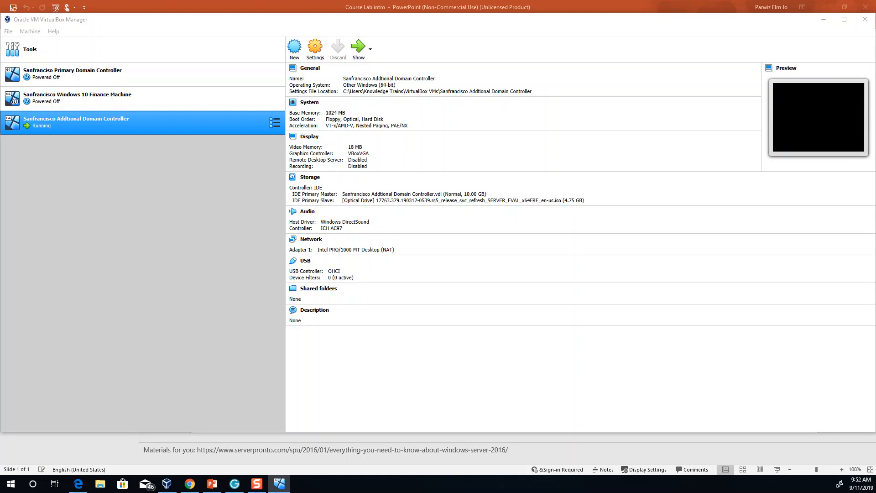
left_click_drag(0, 292, 422, 21)
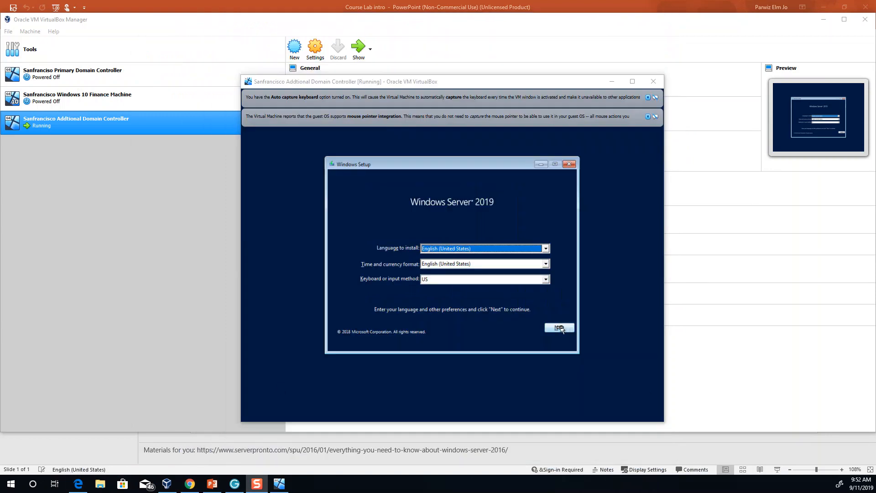
left_click(559, 328)
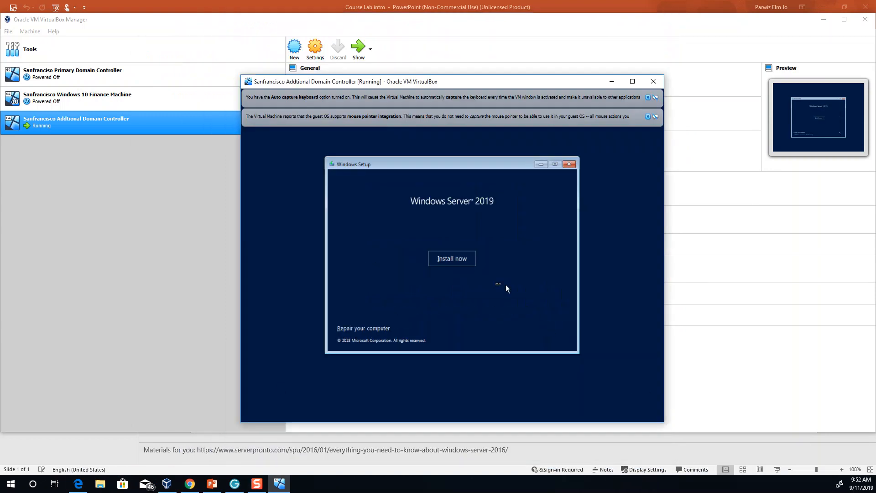
left_click(461, 261)
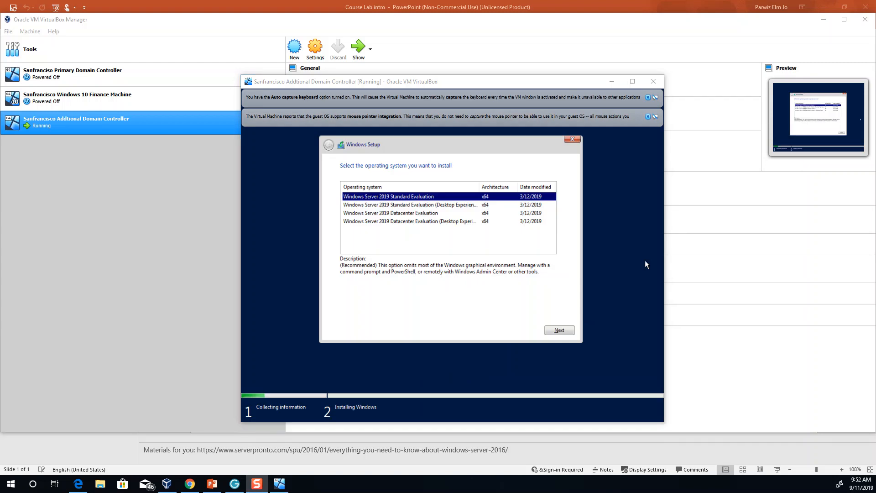
Select Windows Server 2019 Datacenter Evaluation (Desktop Experience) for installation and accept the license terms
left_click(399, 222)
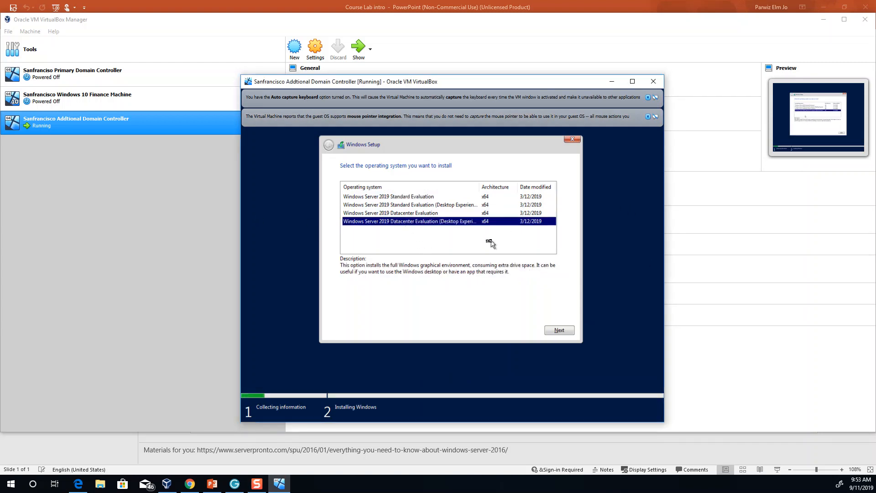
left_click(552, 331)
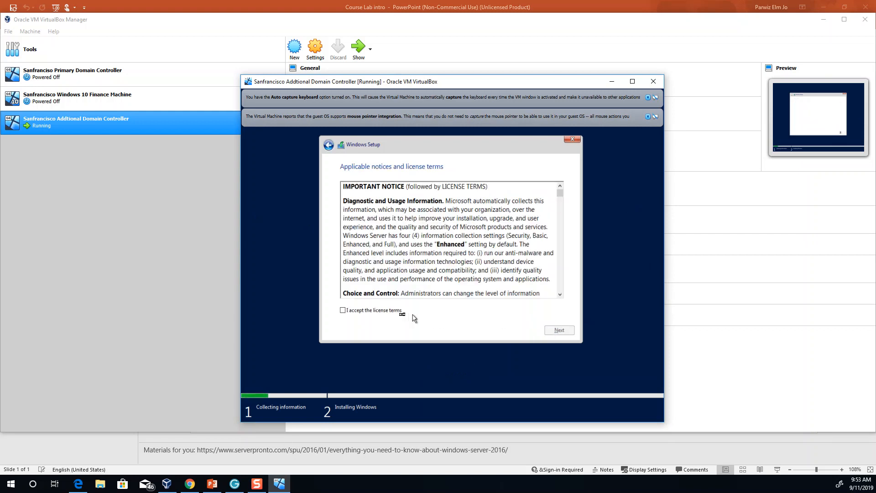
left_click(377, 311)
left_click(568, 331)
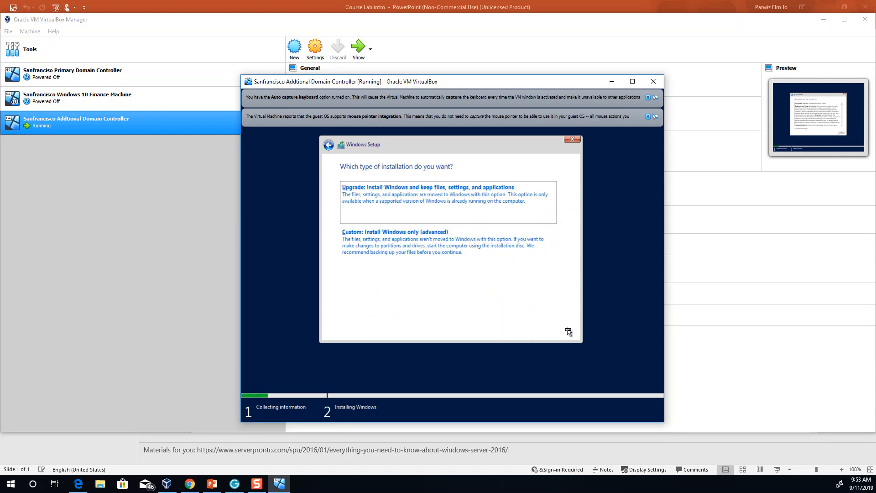
Run a custom Windows-only installation on the unallocated space of Drive 0
left_click(388, 247)
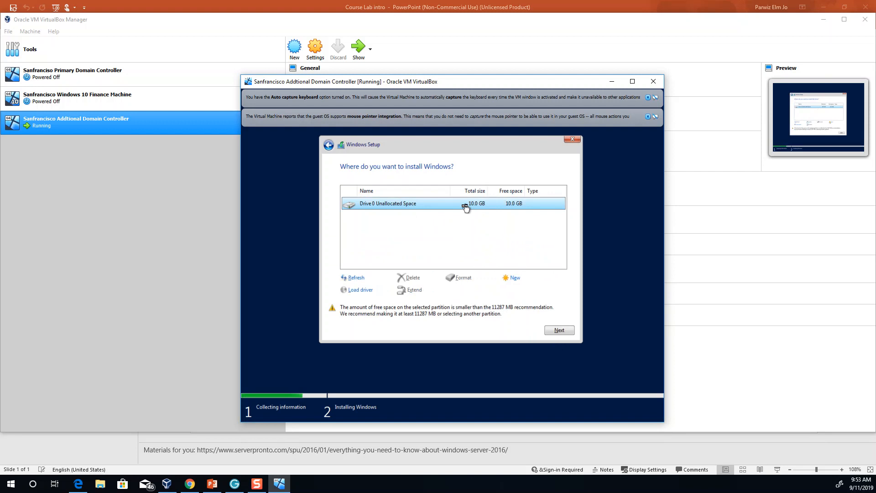
left_click(558, 330)
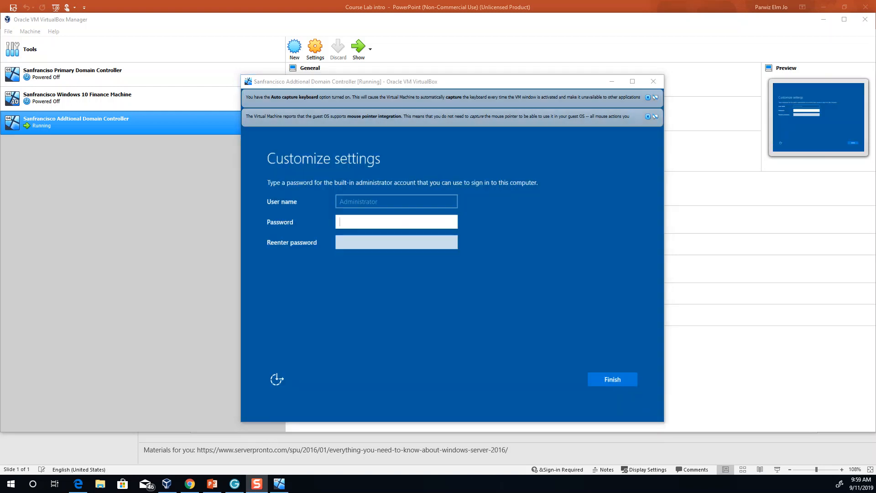
Try to set the built-in administrator account's password by filling in the password and its confirmation
left_click(369, 222)
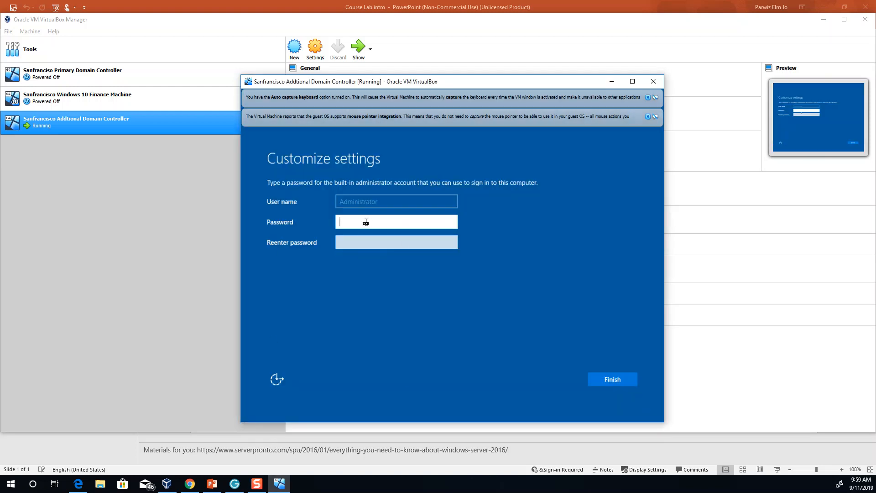
type("Pa")
type("•••••••••")
key("Tab")
type("Pa•••••••••")
left_click(612, 379)
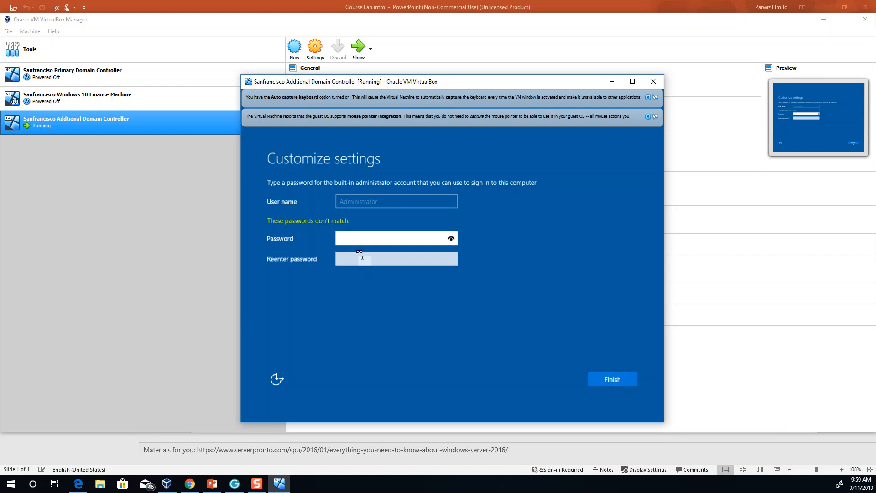
Enter the administrator password again in both the password and confirmation fields and finish the setup
type("••••••••")
key("Tab")
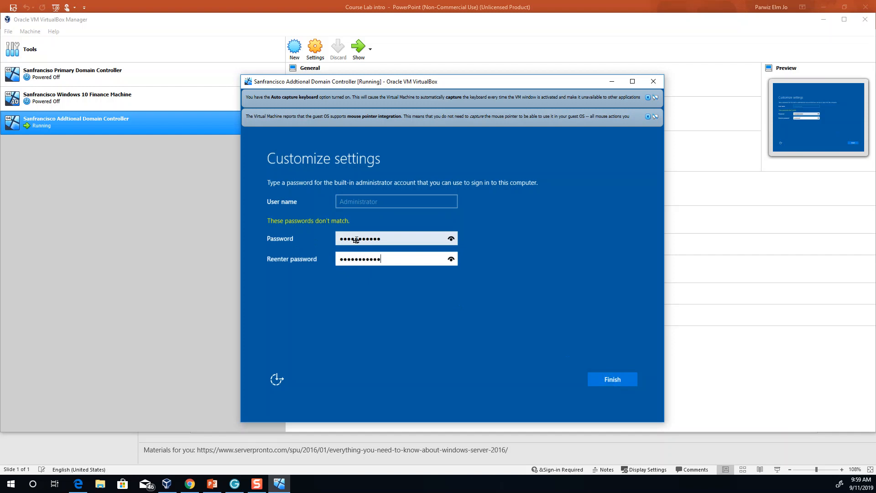
left_click(610, 379)
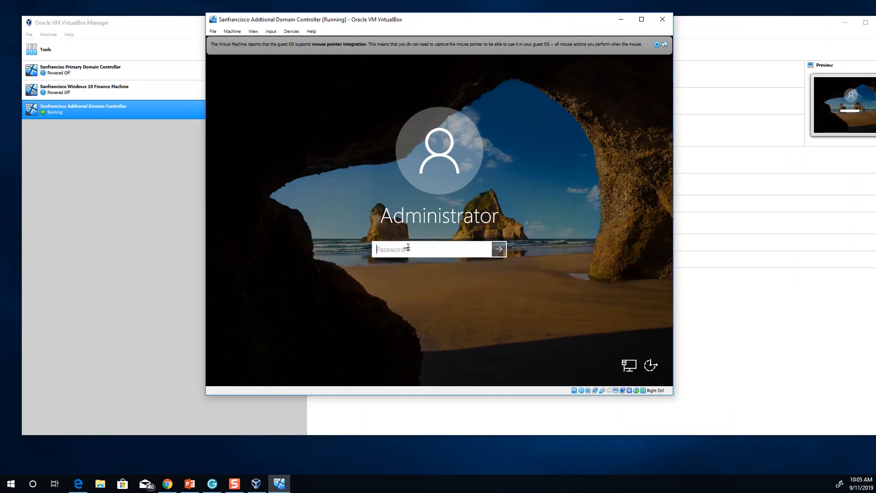
Sign in to the server as Administrator with the account password
type("P")
key("Return")
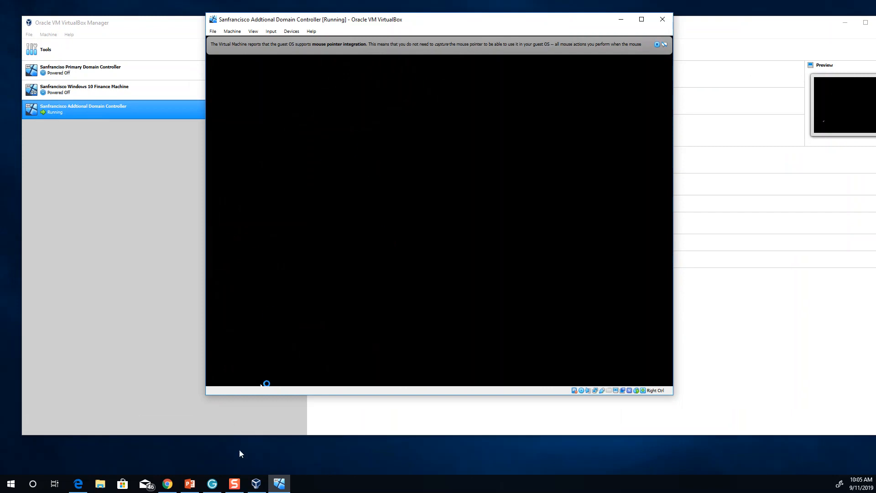
Switch to PowerPoint, look up the additional domain controller's computer name in the lab diagram, and return to the virtual machine
left_click(189, 484)
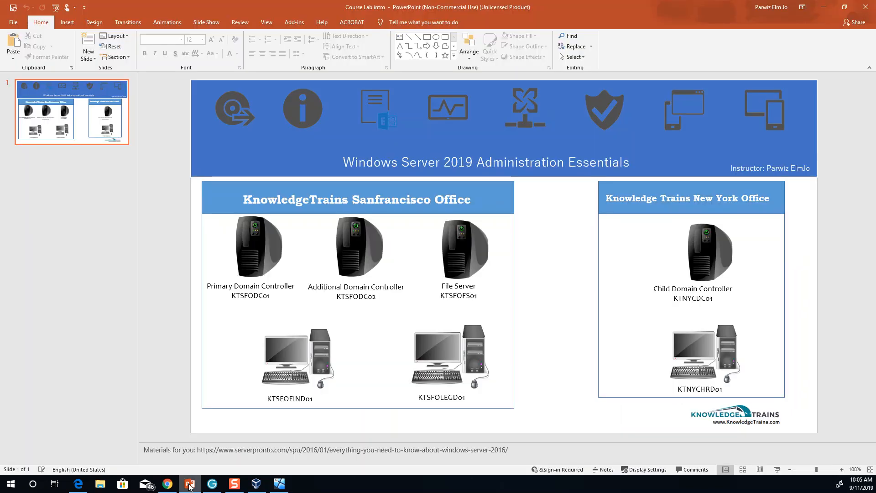
double_click(365, 298)
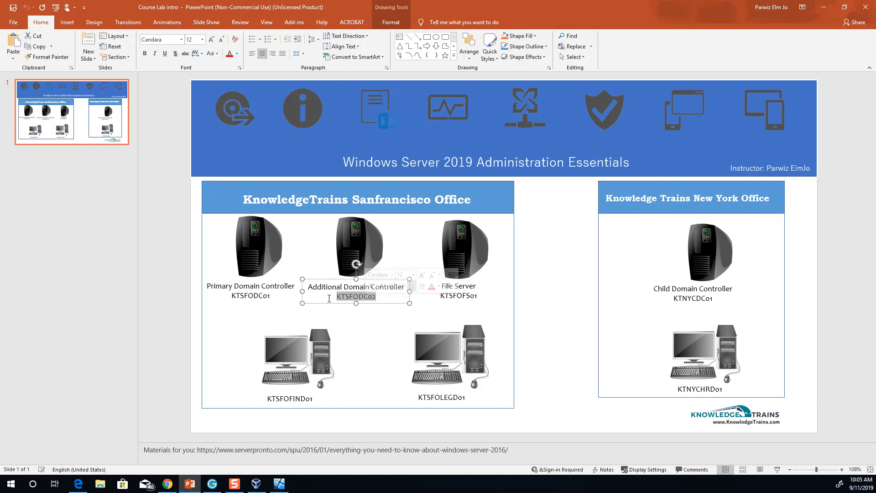
mouse_move(187, 487)
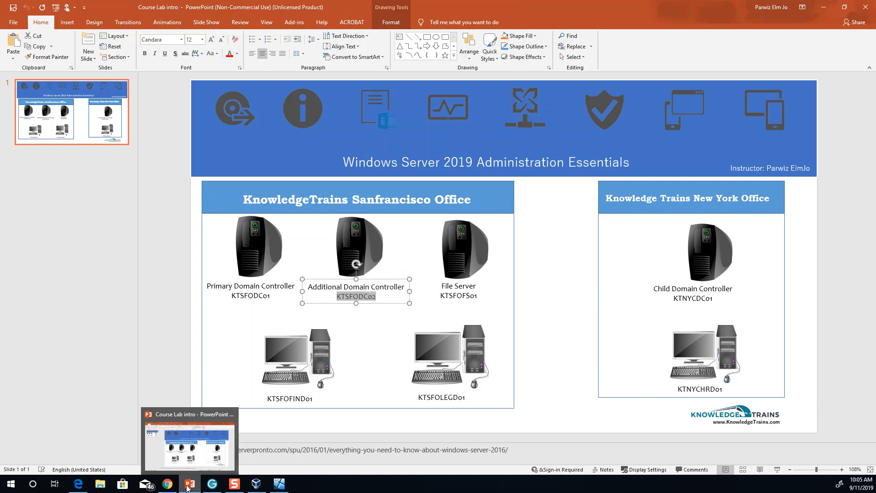
left_click(190, 485)
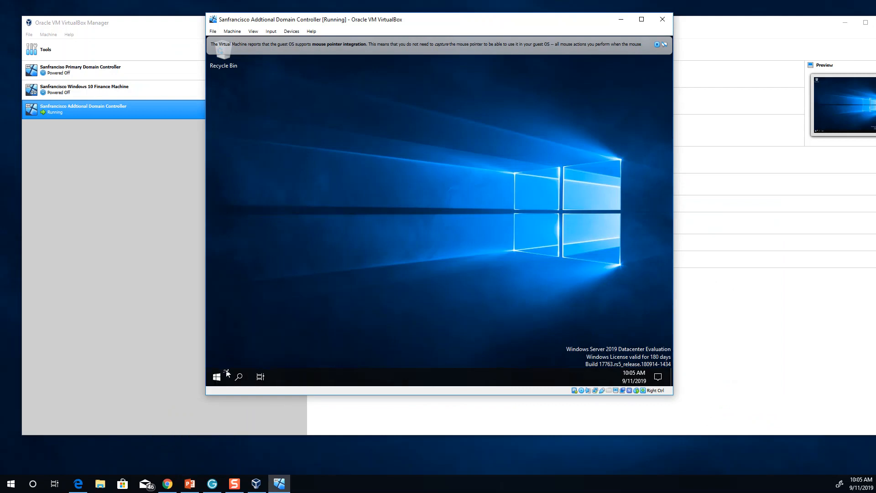
Decline making the server discoverable on the network and open the list of network adapters
left_click(227, 373)
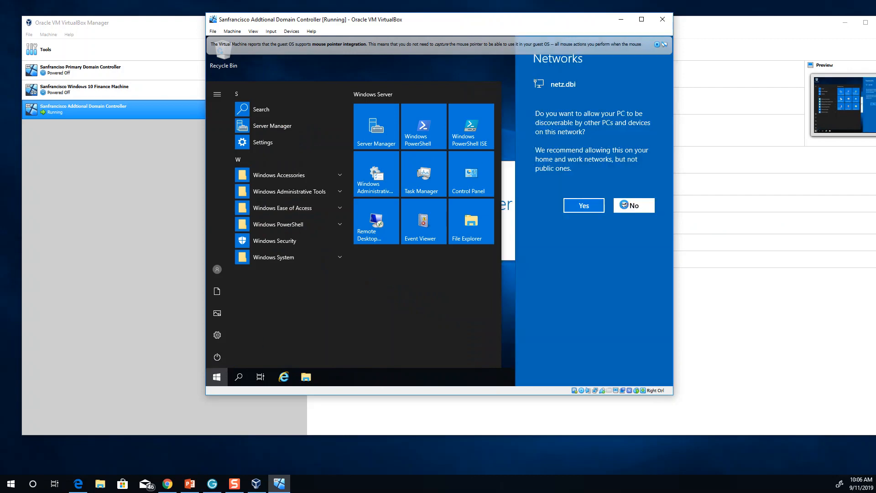
left_click(623, 204)
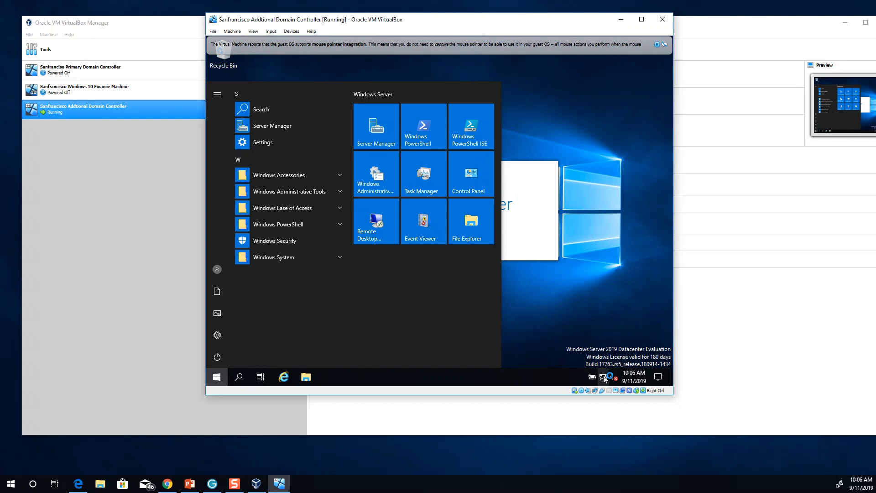
right_click(604, 378)
left_click(587, 361)
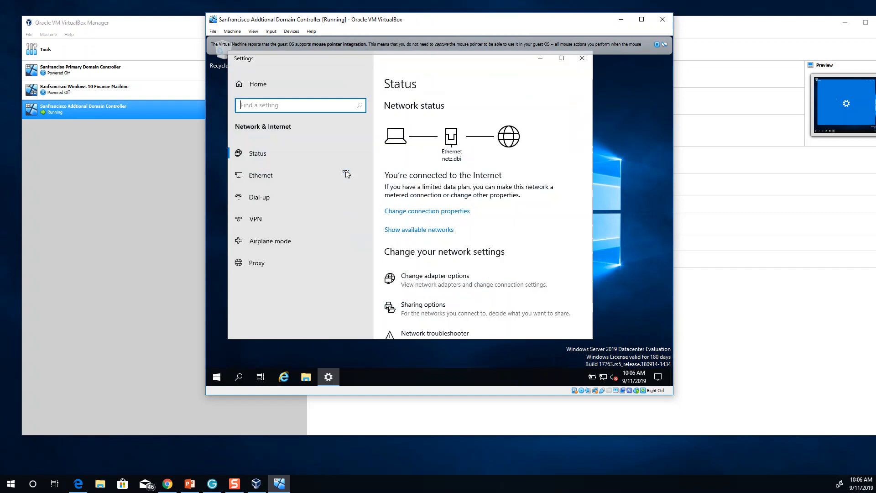
left_click(268, 179)
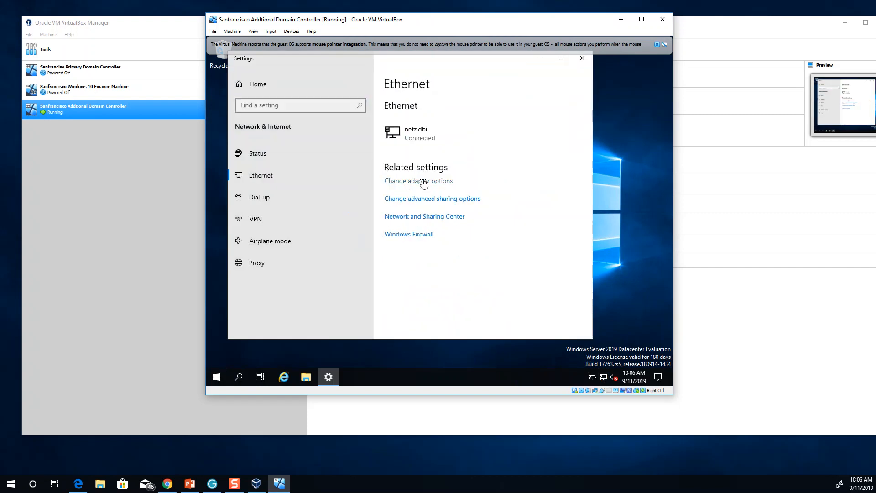
left_click(423, 181)
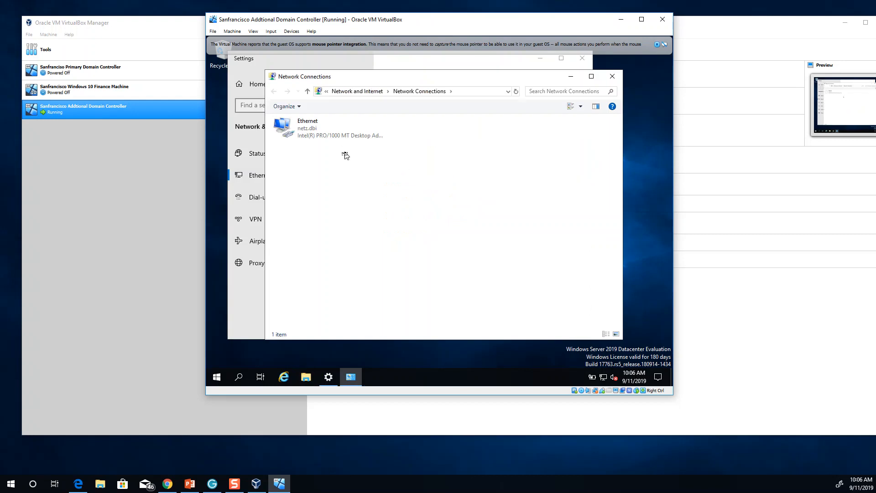
Give the Ethernet adapter the static IPv4 address 10.0.1.2 with subnet mask 255.0.0.0
left_click(309, 136)
right_click(309, 136)
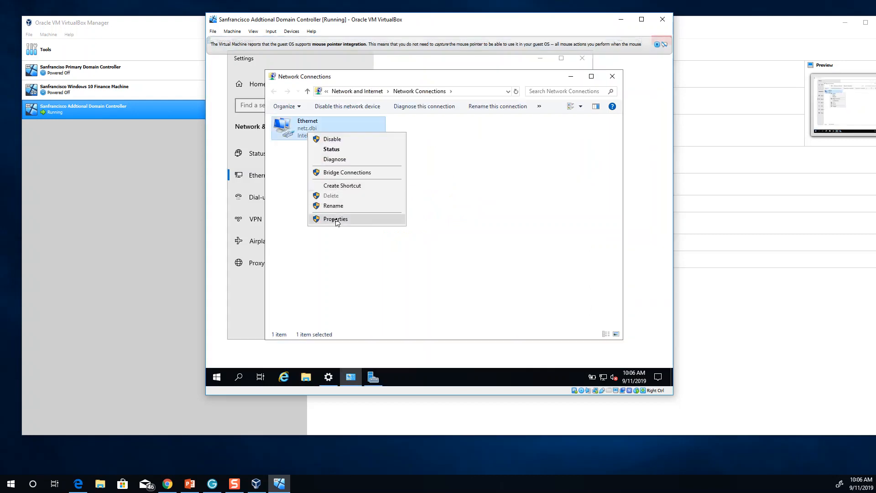
left_click(336, 218)
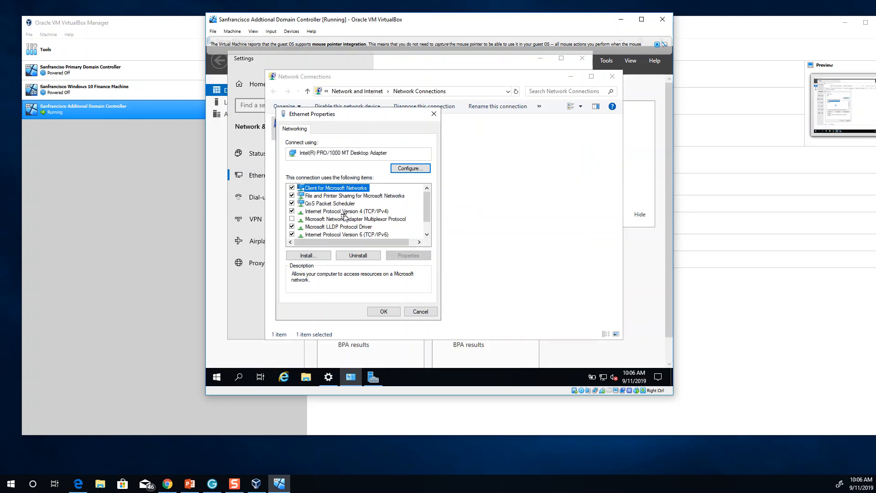
double_click(365, 211)
left_click(351, 214)
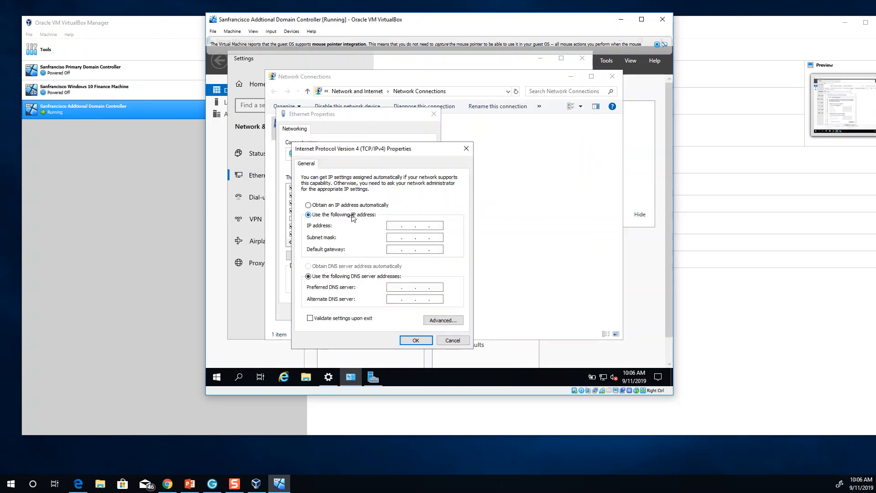
left_click(392, 225)
type("10.0.0.")
type(".1")
type("2")
key("Tab")
key("Tab")
Set the preferred DNS server to 10.0.1.1 and apply the Ethernet adapter's settings
key("Tab")
key("Tab")
type("10 . 0 . 1 ")
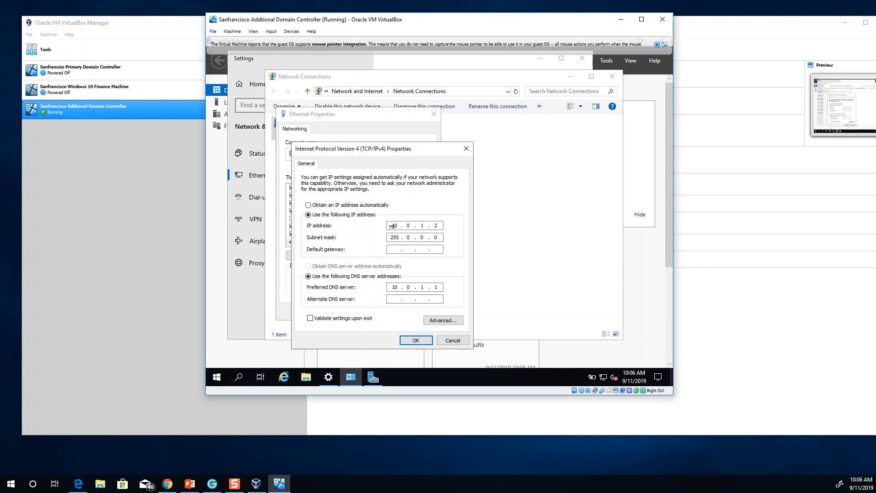
type(". 1")
left_click(435, 299)
left_click(413, 340)
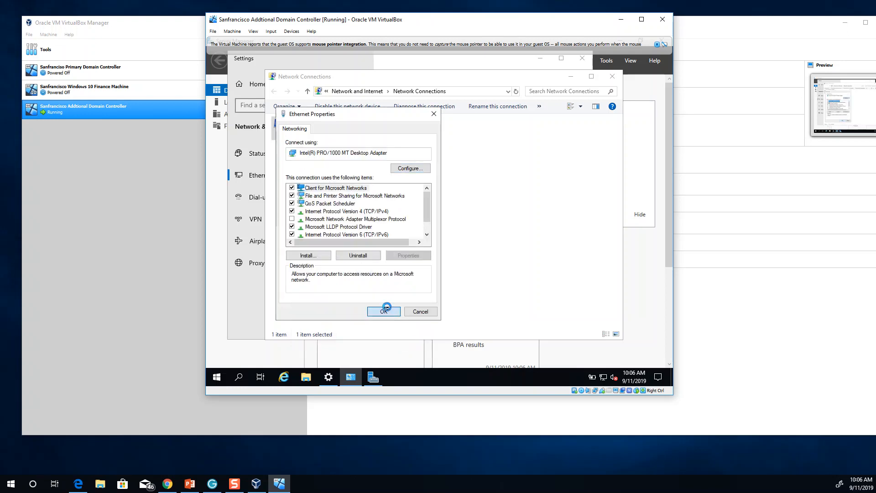
left_click(386, 310)
Try to find This PC through the Windows search
left_click(247, 301)
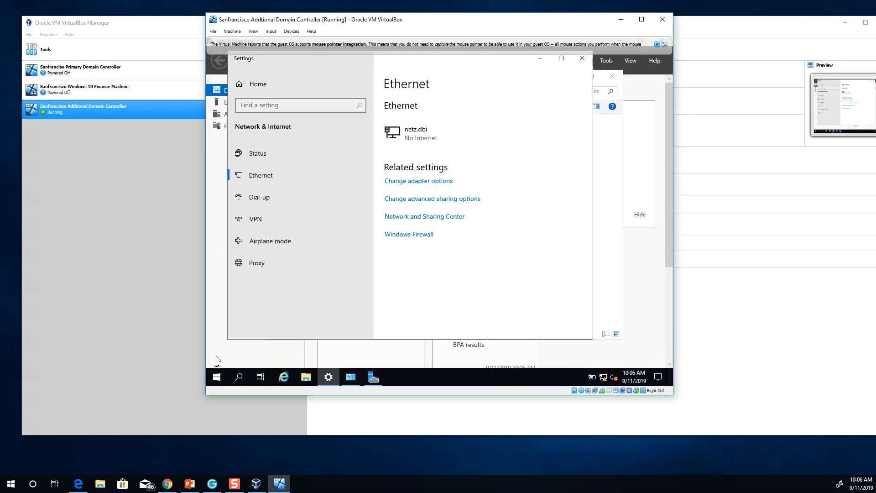
left_click(218, 377)
type("this op")
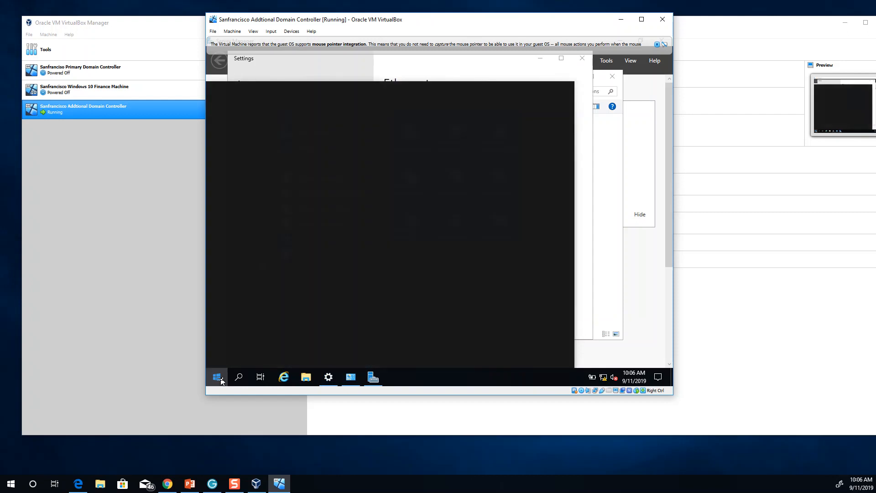
key("BackSpace")
key("BackSpace")
type("p")
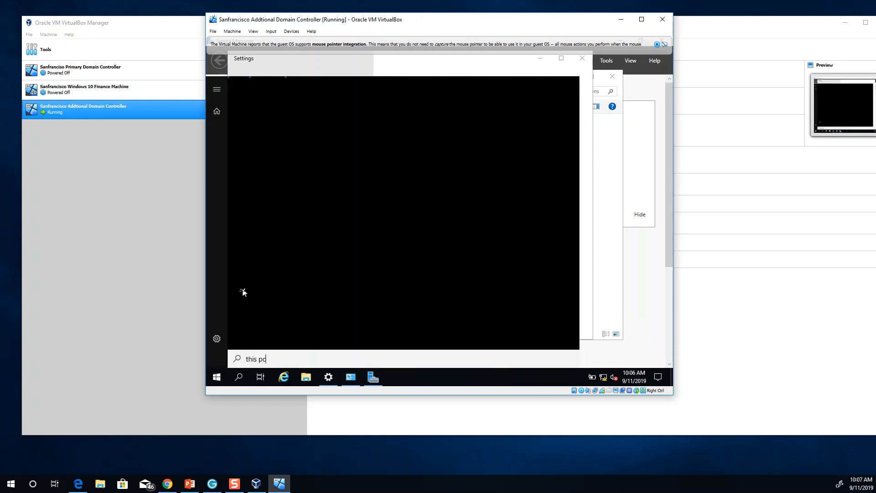
type("c")
left_click_drag(278, 360, 233, 358)
key("BackSpace")
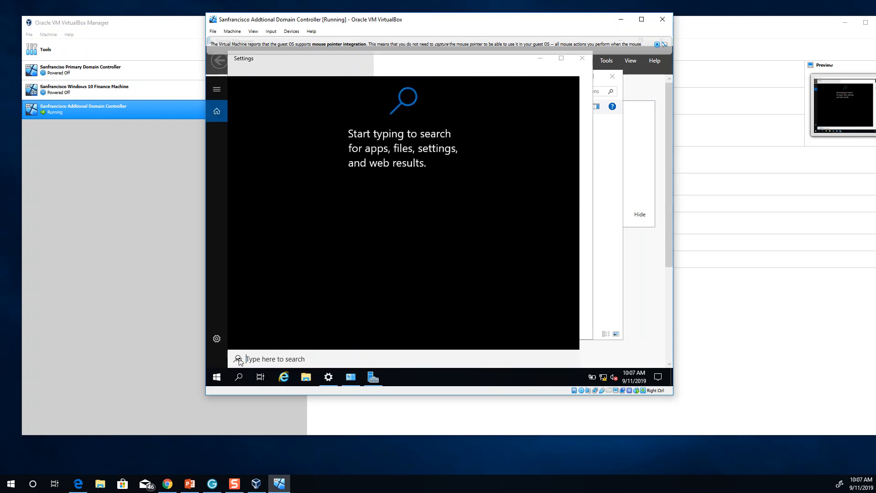
type("this oc")
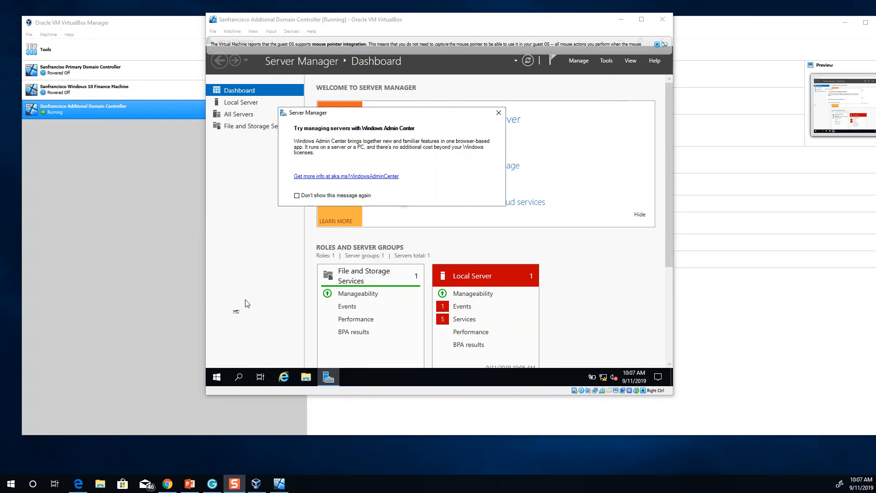
Open the properties of This PC from File Explorer and go to the computer name settings in the advanced system settings
left_click(317, 368)
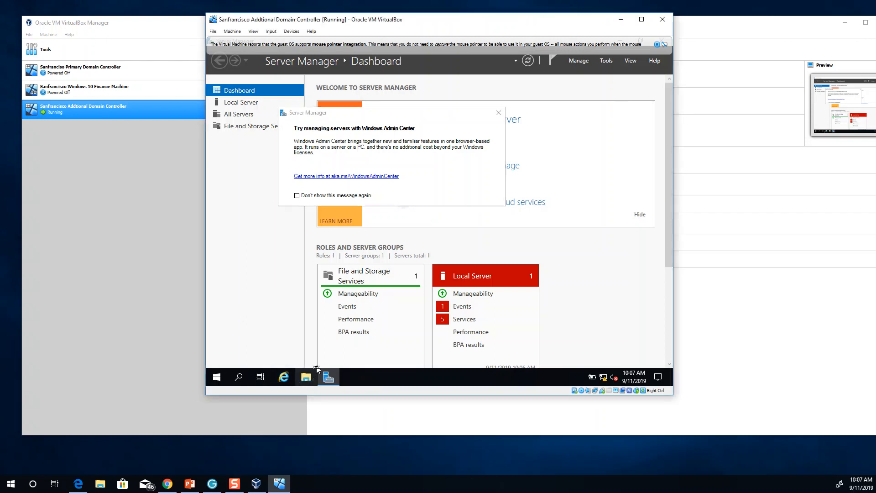
right_click(289, 183)
left_click(318, 303)
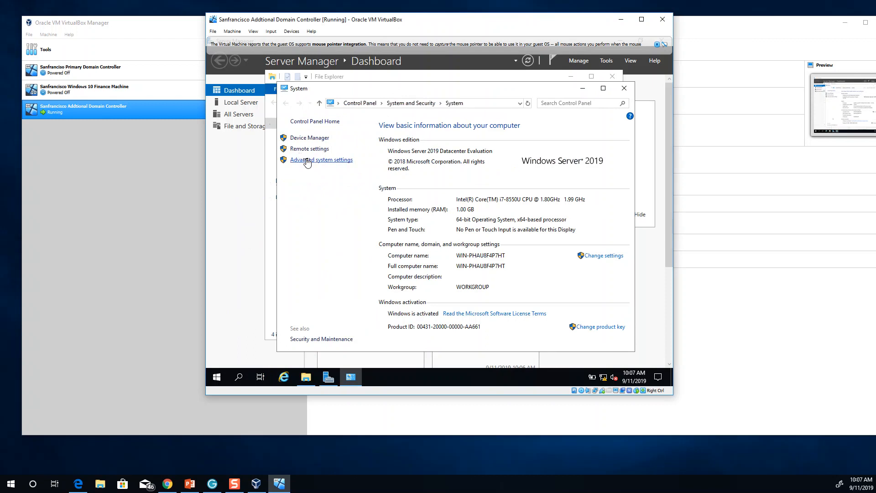
left_click(307, 160)
left_click(249, 69)
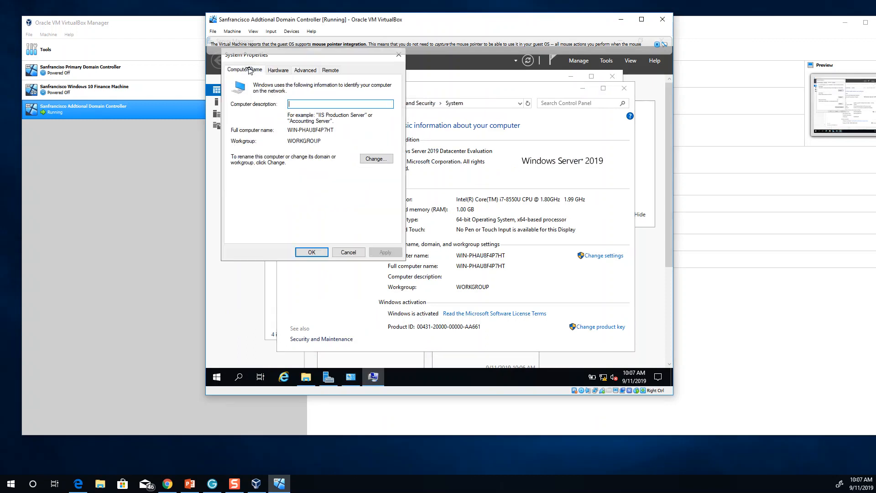
Enter KTSFODC02 as the new computer name and check it against the lab diagram in PowerPoint
left_click(382, 160)
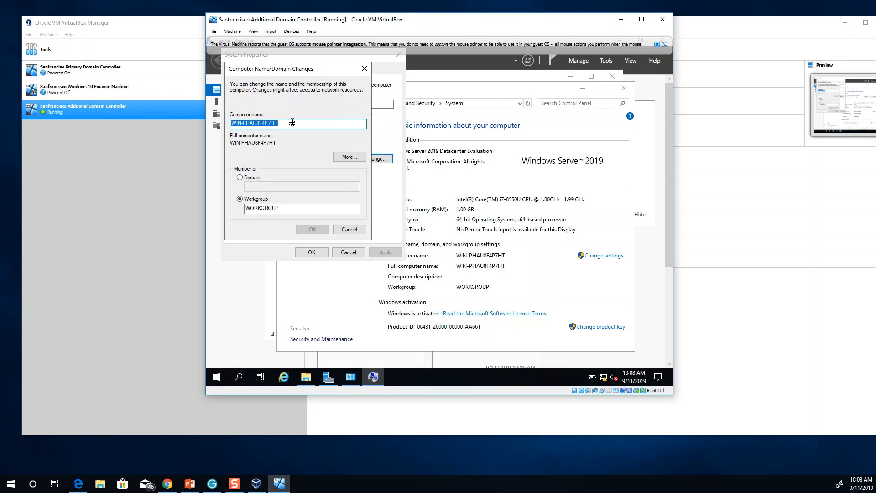
type("KTSFODC02")
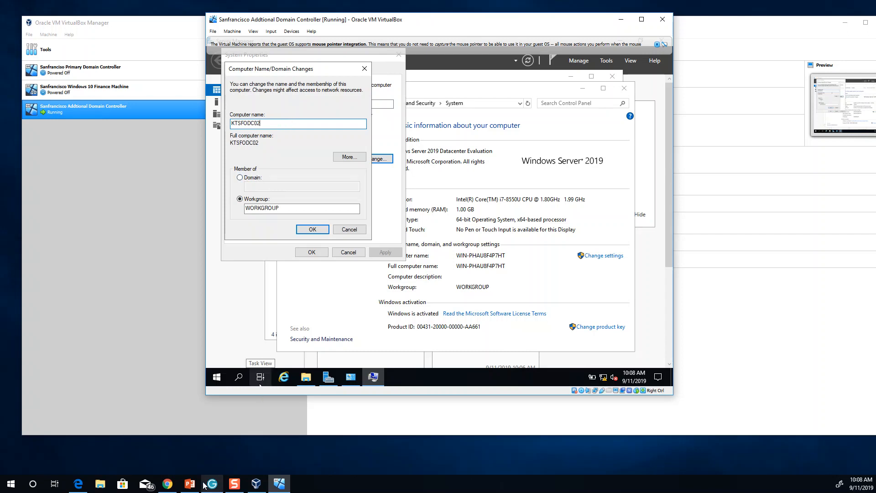
left_click(190, 483)
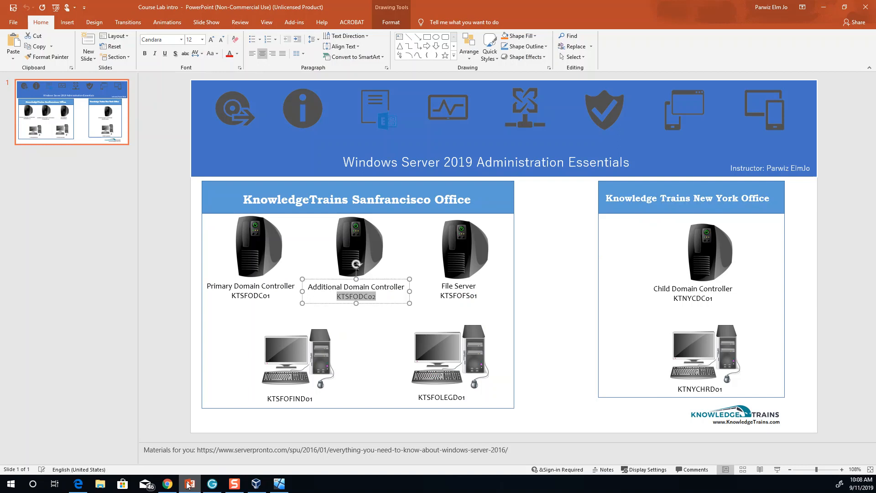
left_click(188, 484)
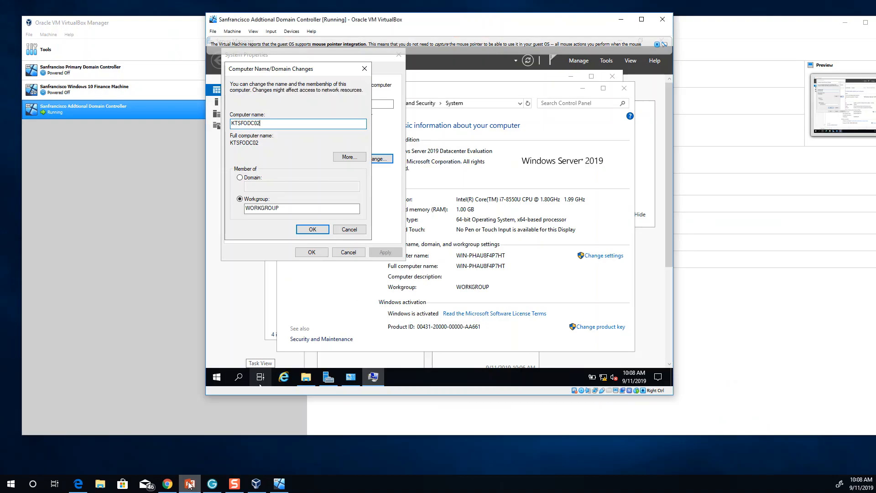
Confirm the computer name change and restart the server immediately
left_click(313, 230)
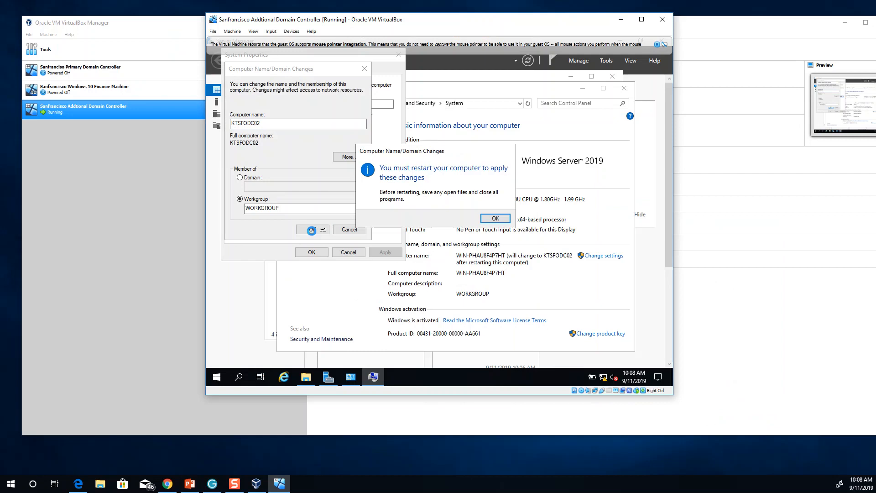
left_click(489, 220)
left_click(311, 252)
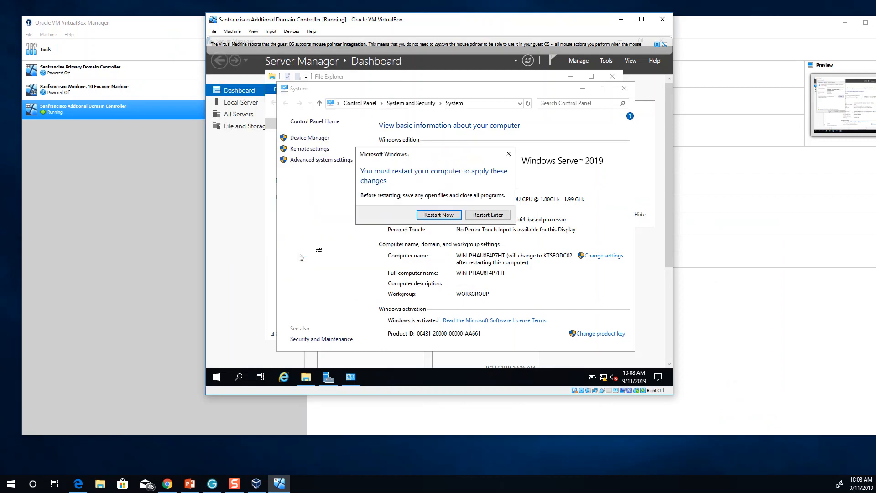
left_click(431, 218)
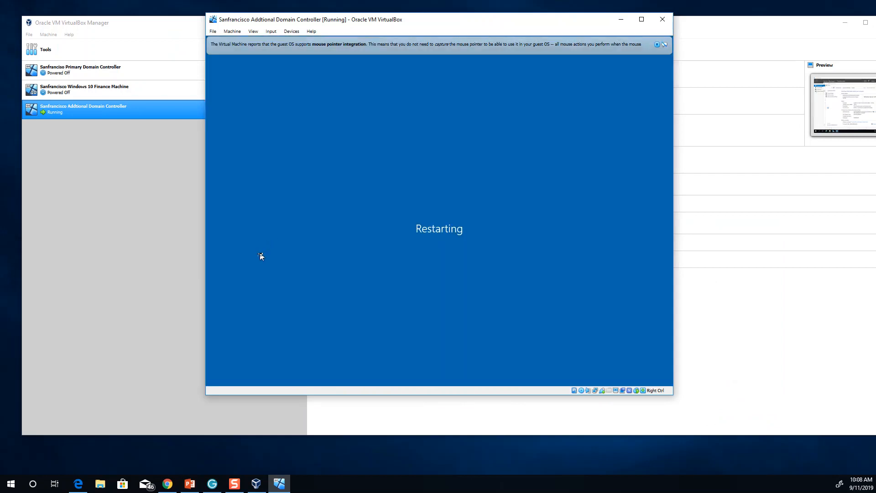